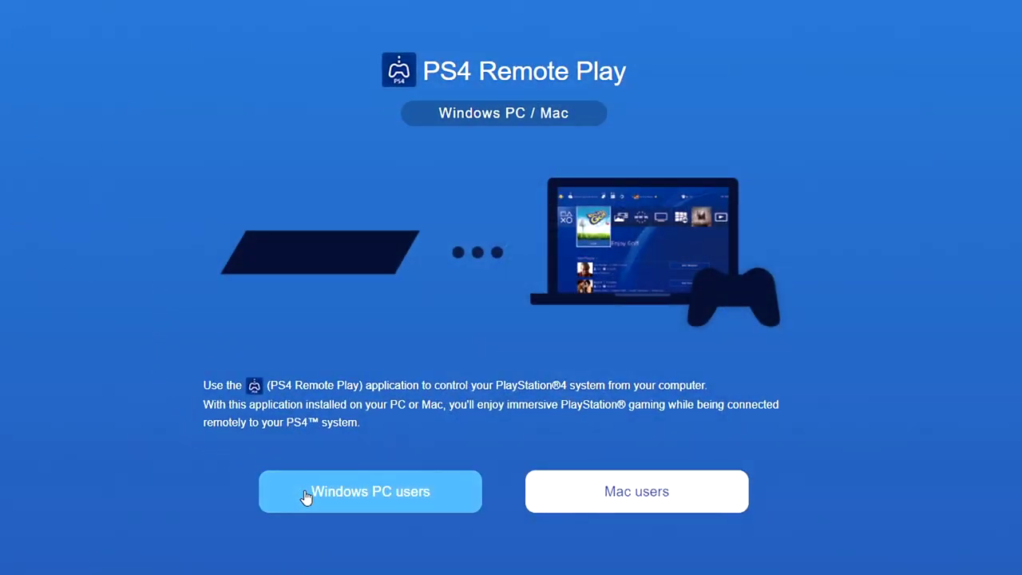
Step: Get the PS4 Remote Play installer for Windows PC and start its setup in English (United States)
left_click(306, 495)
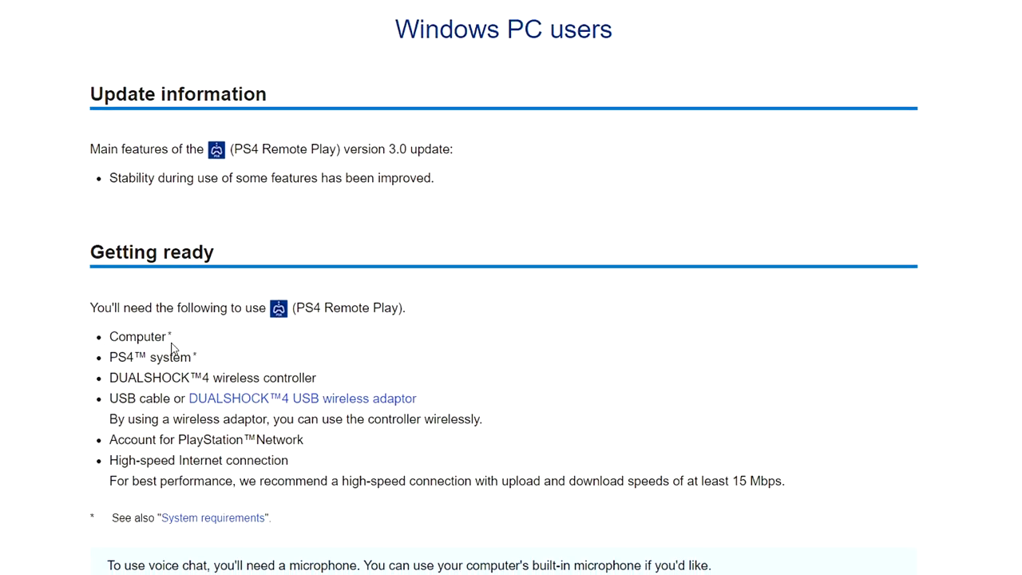
scroll(78, 384, "down", 5)
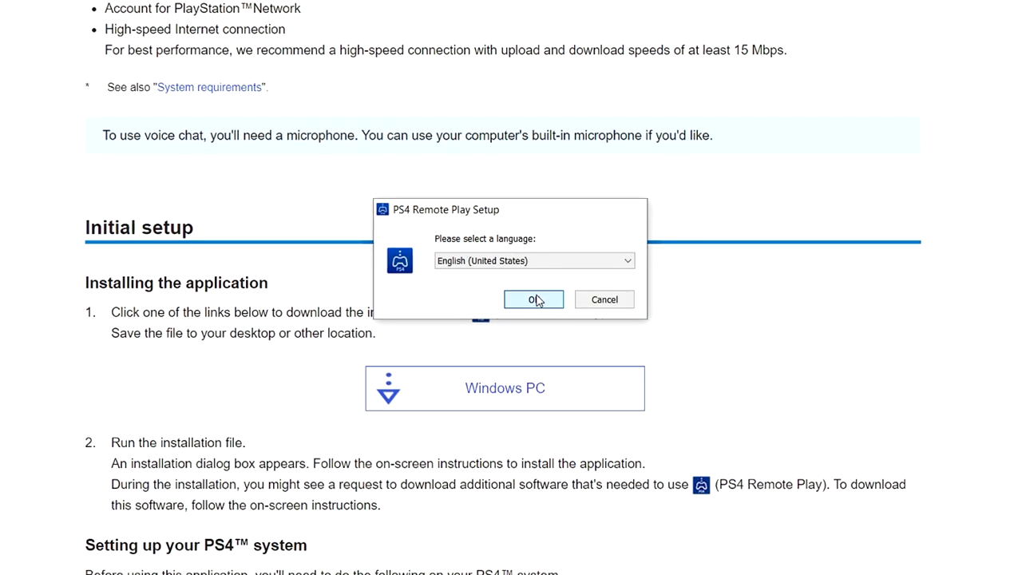
left_click(597, 297)
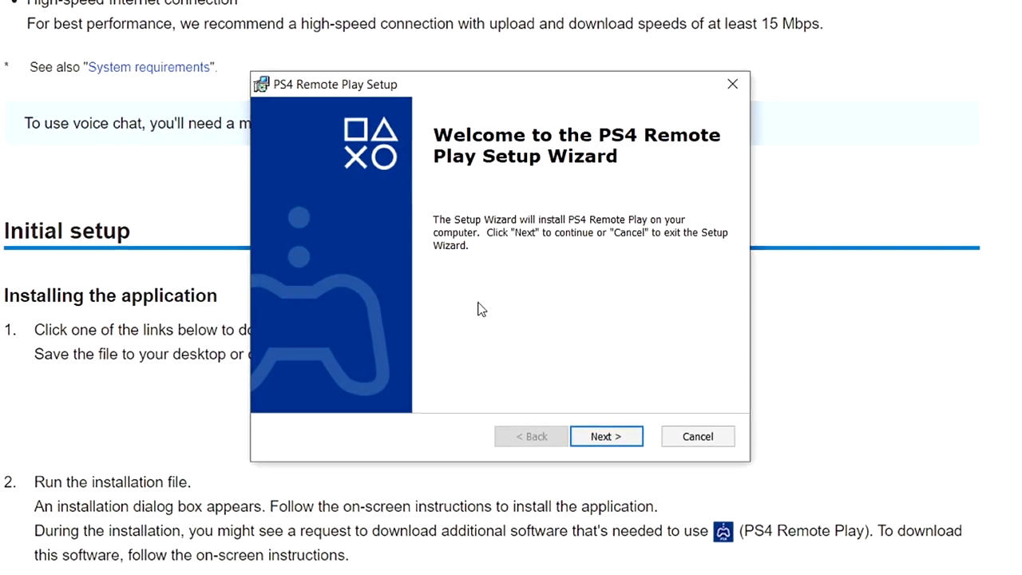
Step: Accept the license agreement and install PS4 Remote Play in the default folder, completing the setup wizard
left_click(612, 450)
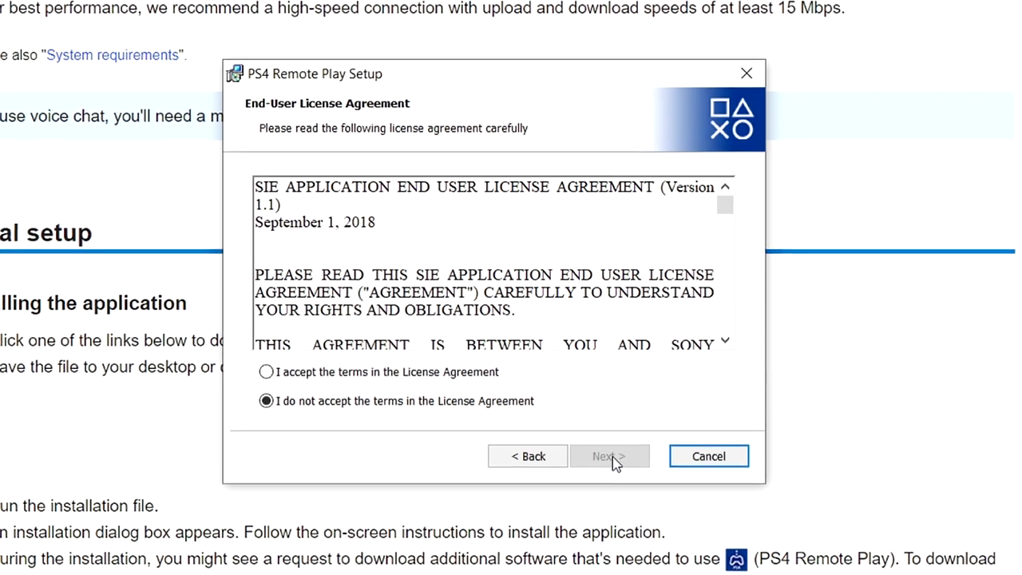
left_click(268, 377)
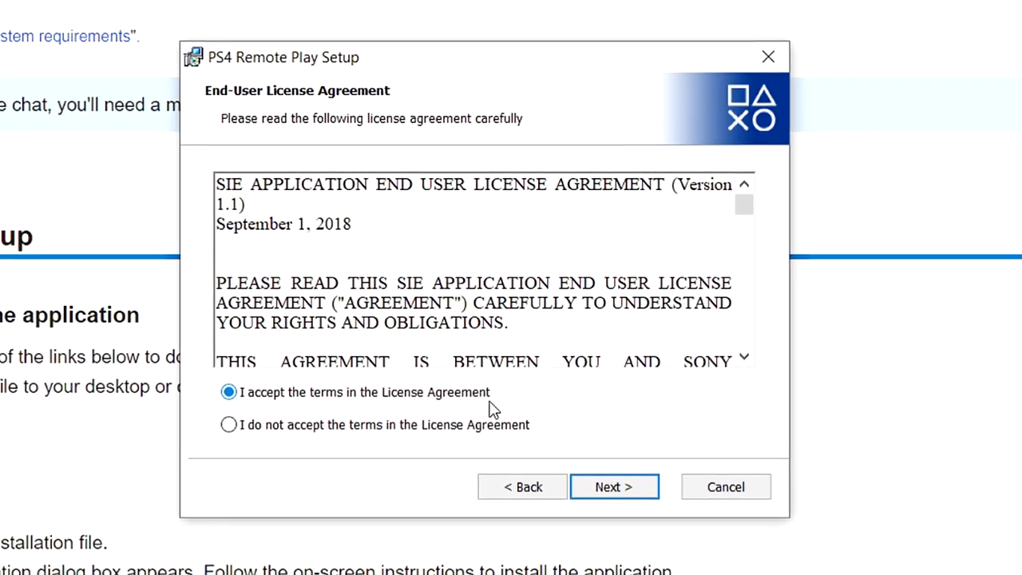
left_click(610, 488)
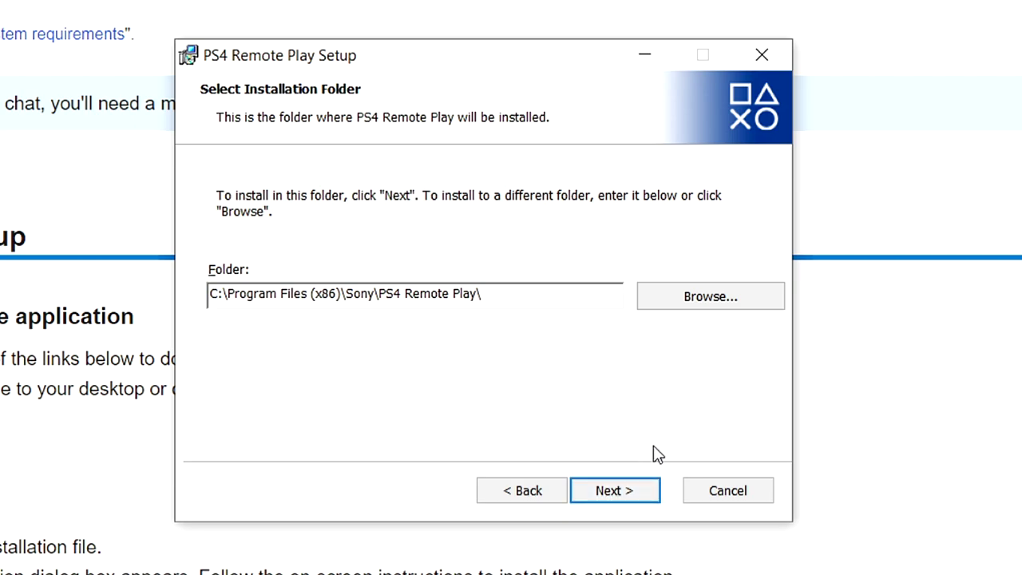
left_click(614, 490)
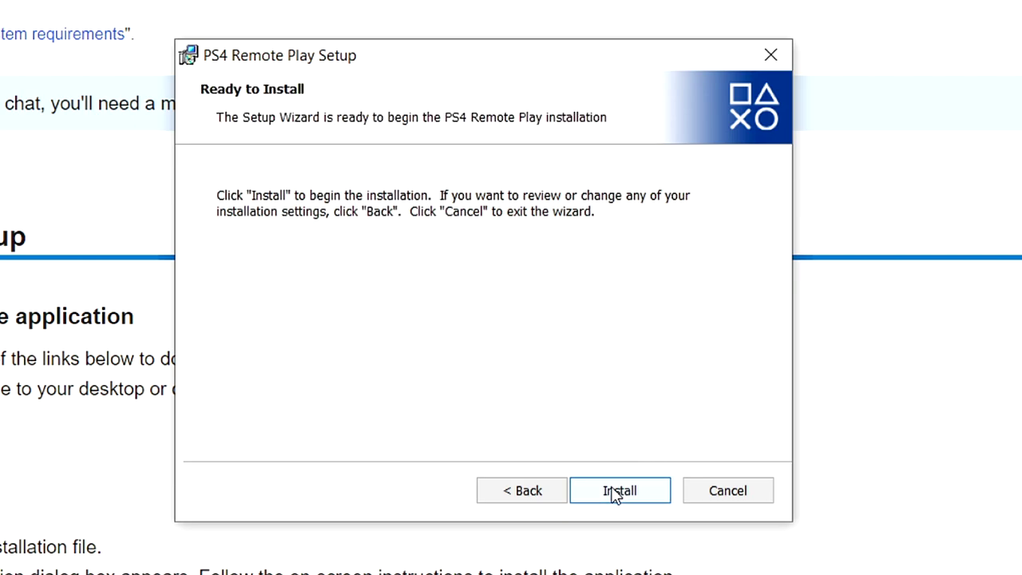
left_click(616, 490)
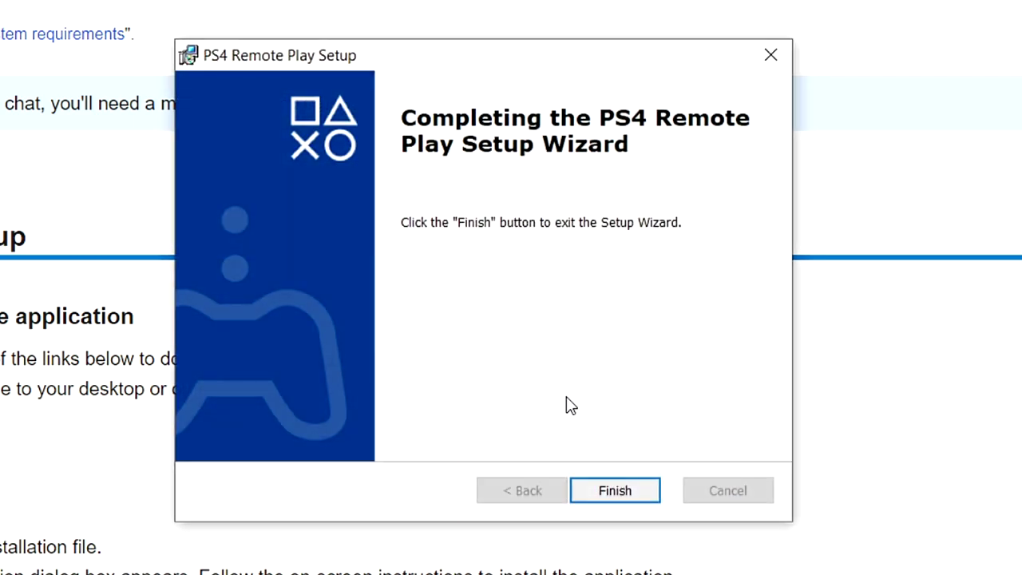
left_click(615, 490)
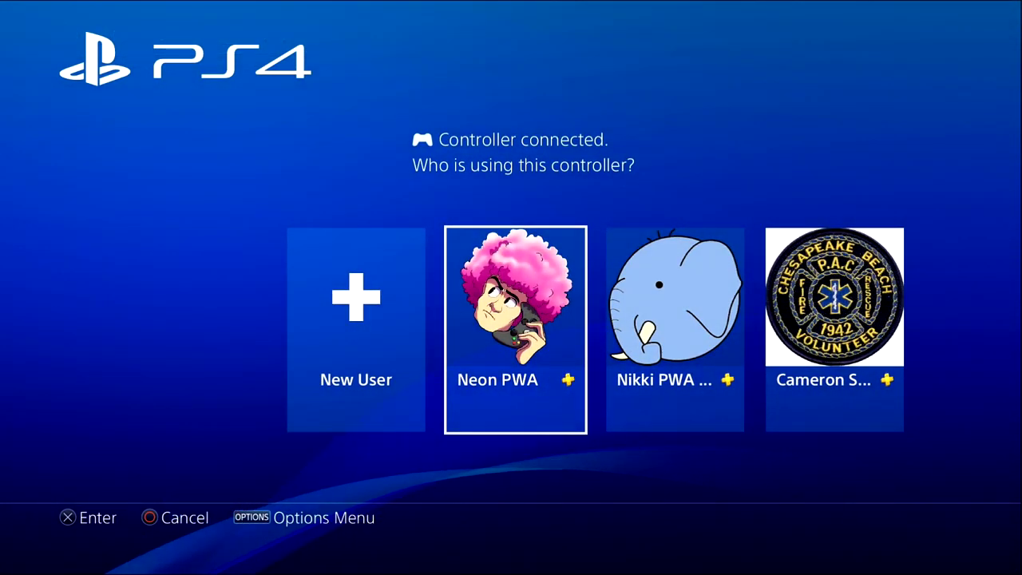
Step: Log in to the PS4 with the highlighted user profile and open the console's Settings
key("Return")
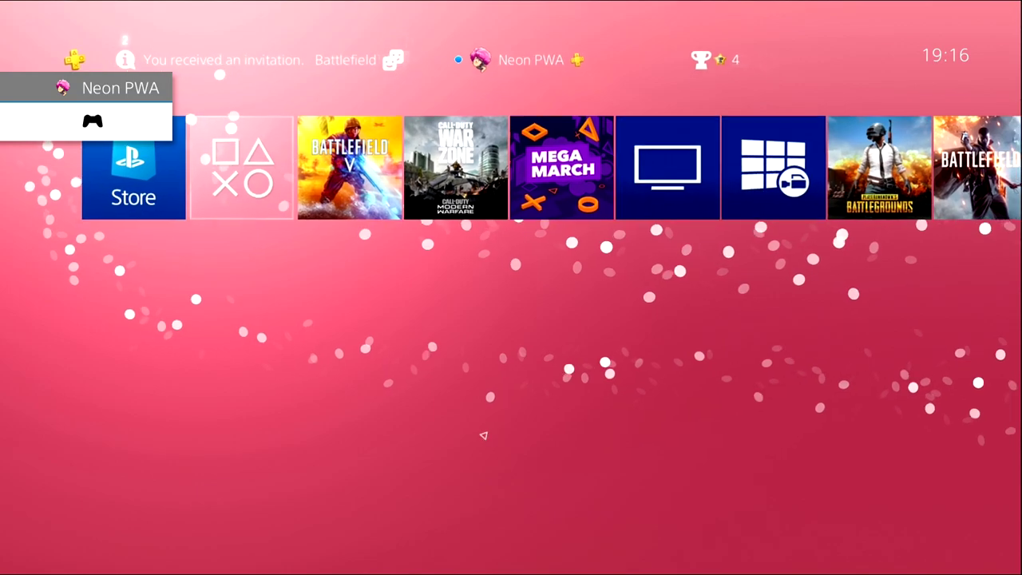
key("Up")
key("Right")
key("Right")
key("Right")
key("Right")
key("Right")
key("Right")
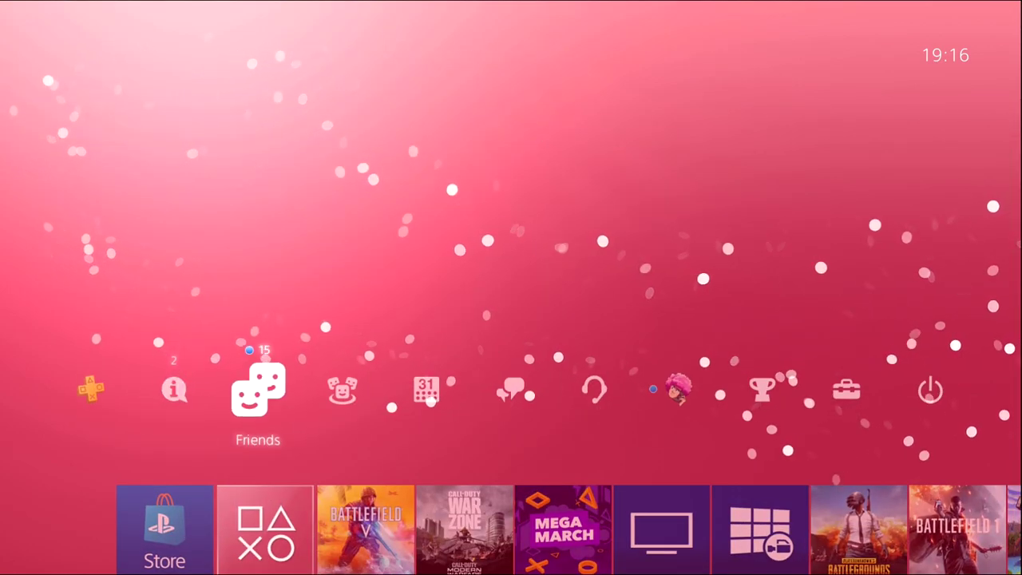
key("Right")
key("Return")
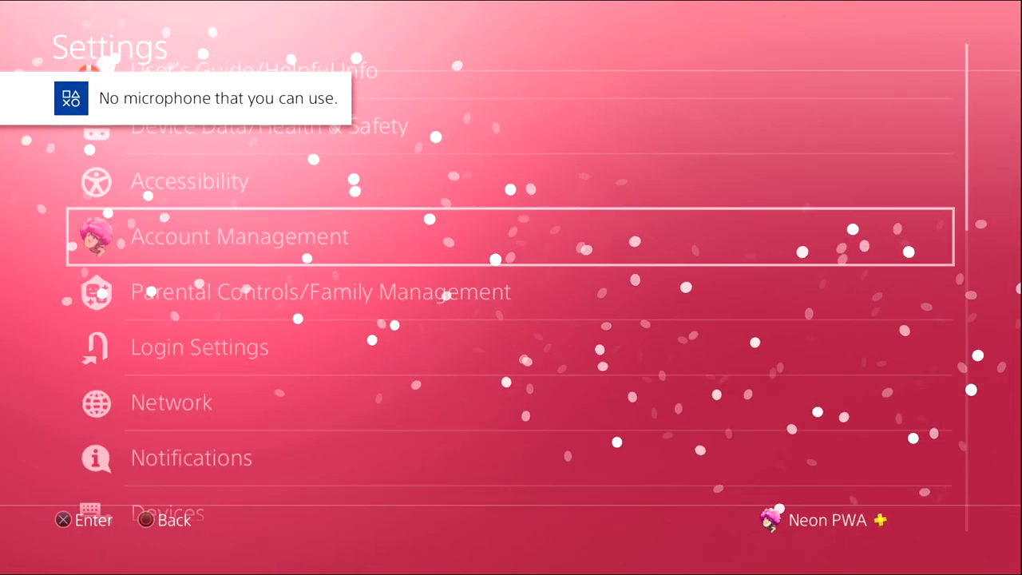
Step: Open the console's Remote Play Connection Settings and start adding a device
key("Down")
key("Down")
key("Down")
key("Down")
key("Down")
key("Down")
key("Down")
key("Down")
key("Down")
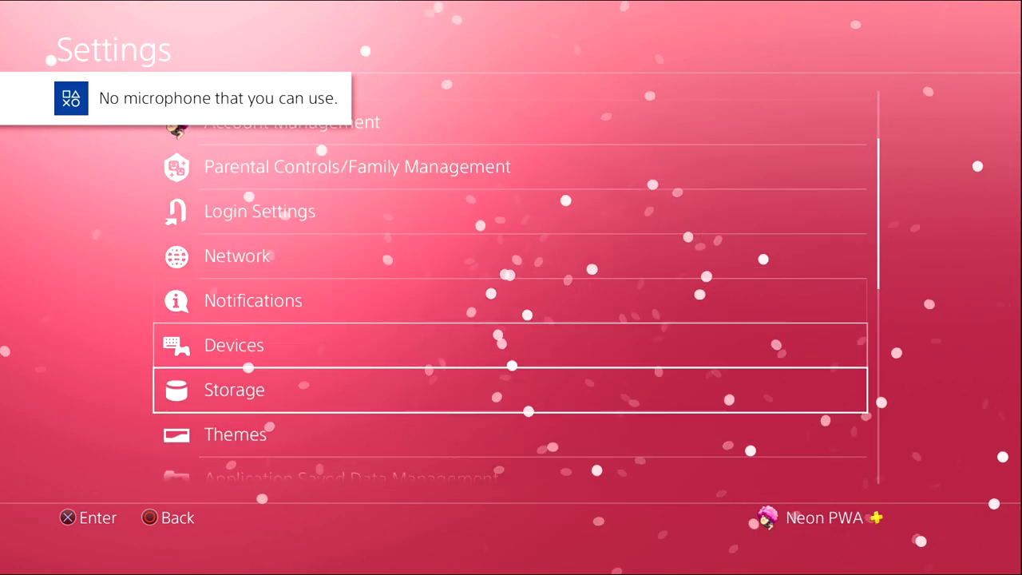
key("Down")
key("Down")
key("Down")
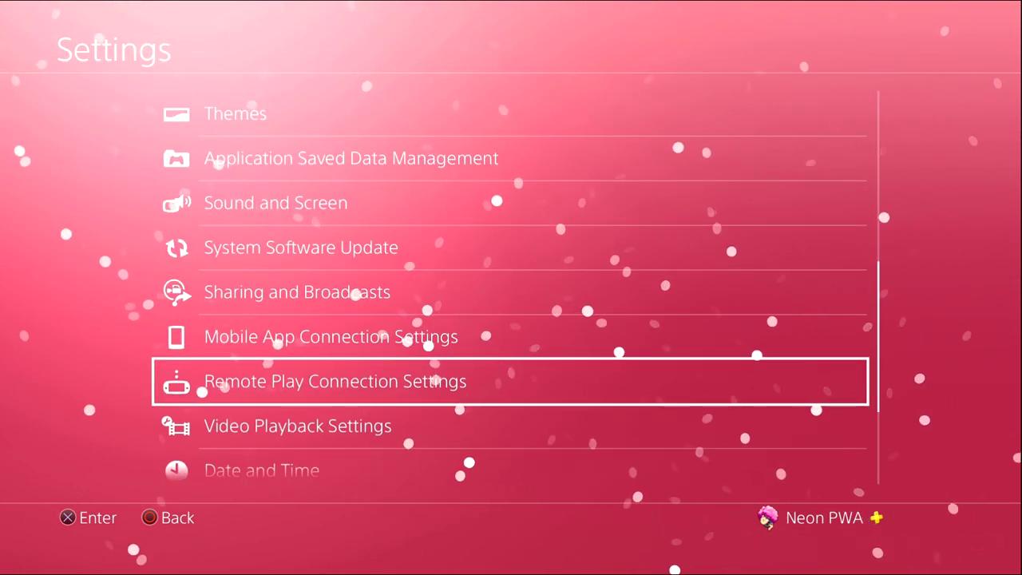
key("Return")
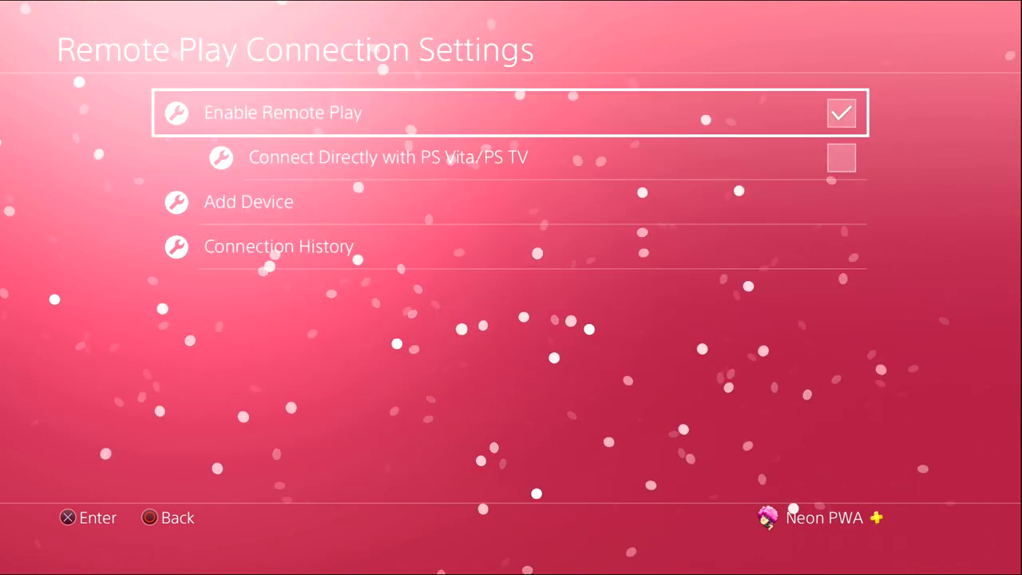
key("Down")
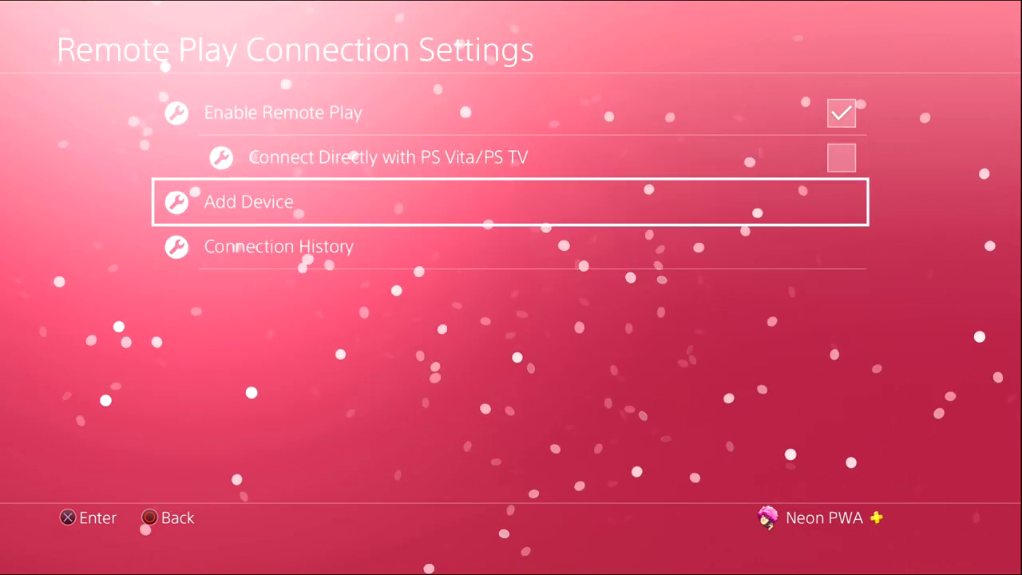
key("Return")
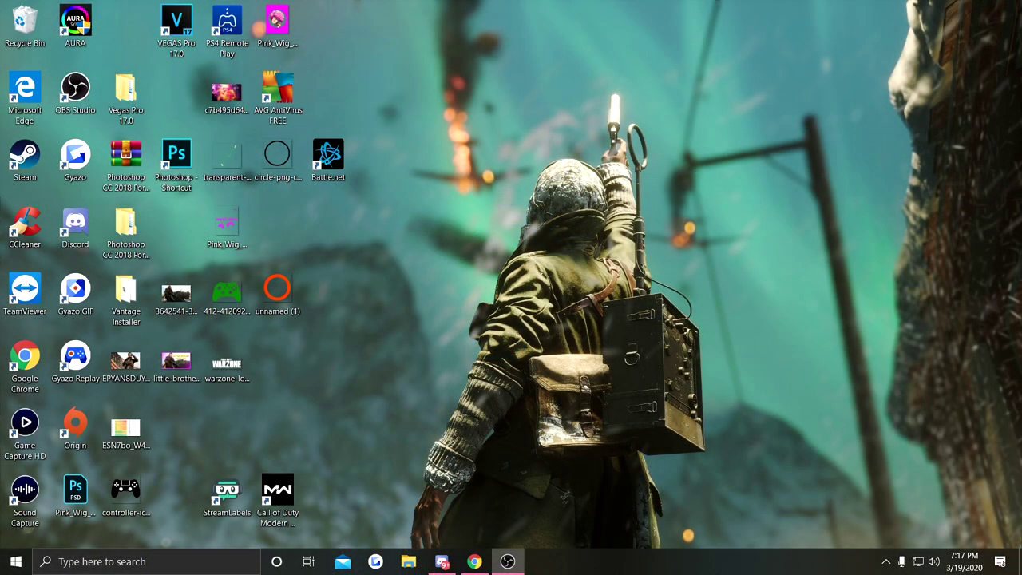
Step: Launch PS4 Remote Play on the PC and set the video resolution to Best (1080p) and the frame rate to High
double_click(228, 28)
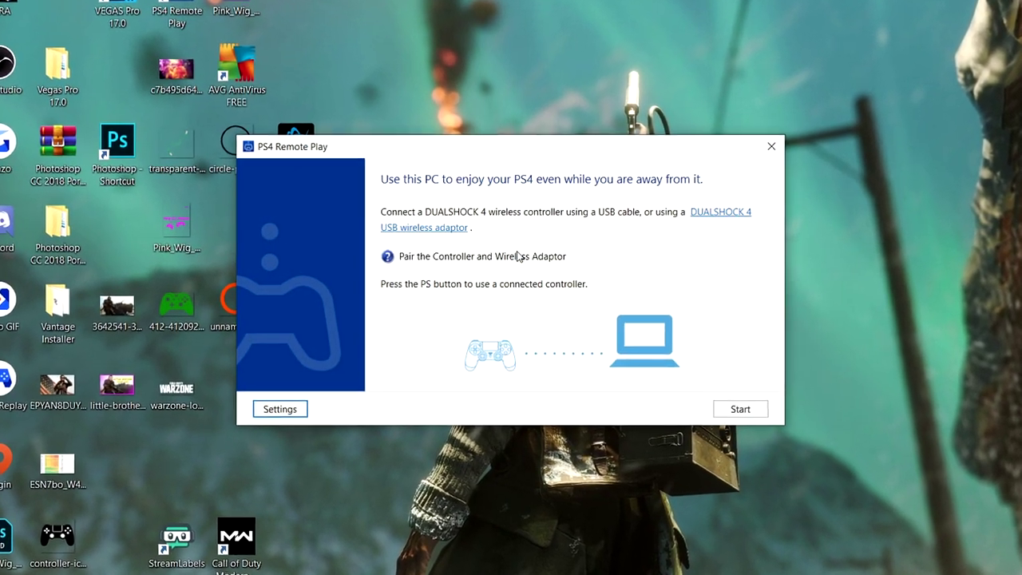
left_click(291, 421)
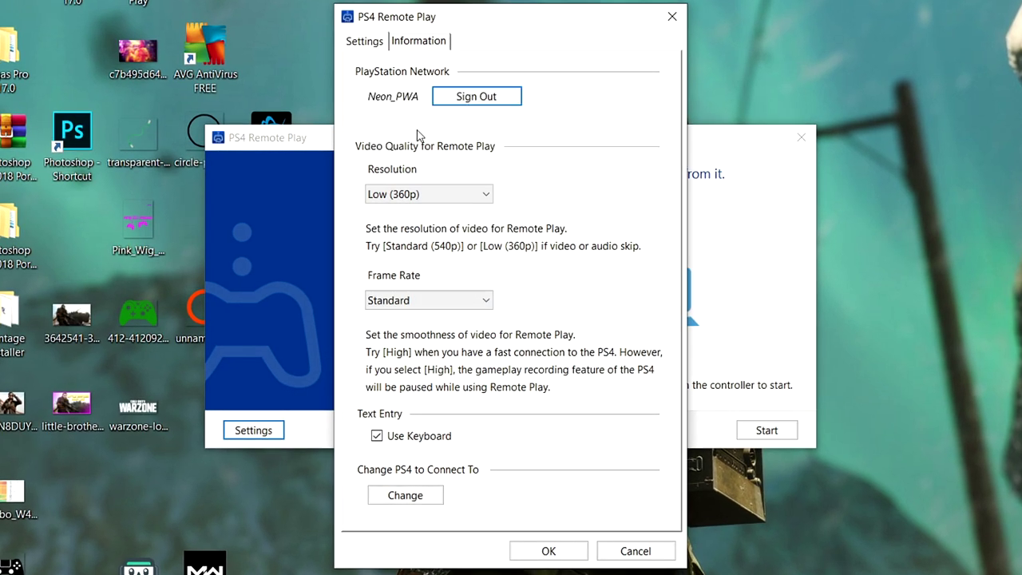
left_click(427, 195)
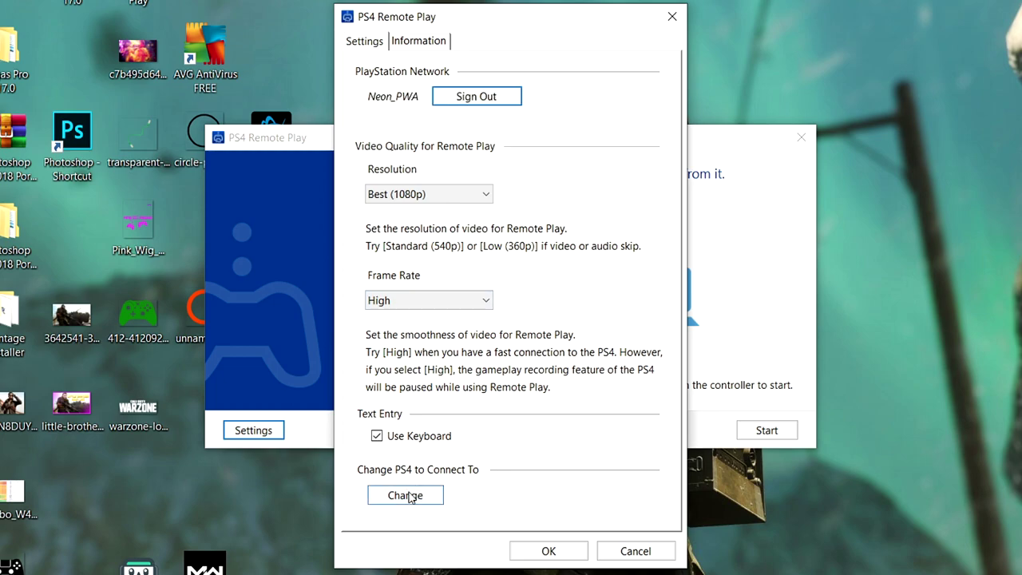
Step: Change the PS4 to connect to and register it manually by entering the console's device registration code
left_click(407, 495)
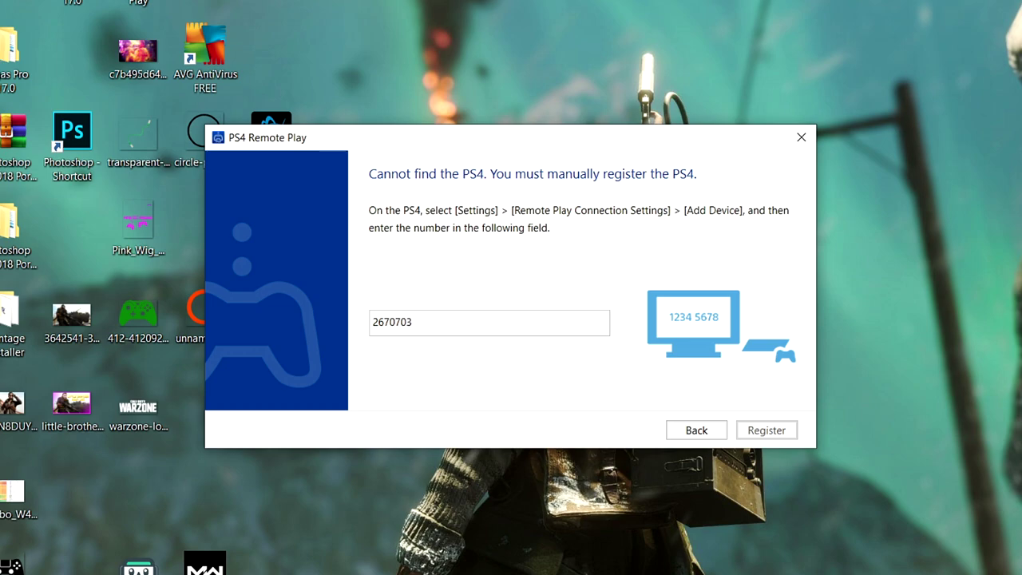
left_click(757, 431)
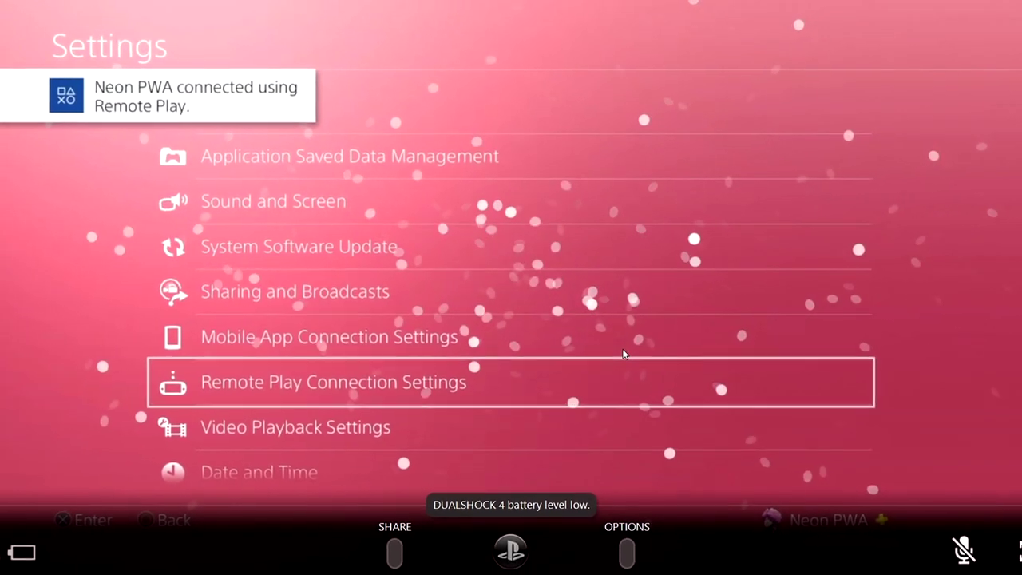
Step: Move the streamed console selection up to Sharing and Broadcasts and try to toggle the Remote Play microphone
key("Up")
key("Up")
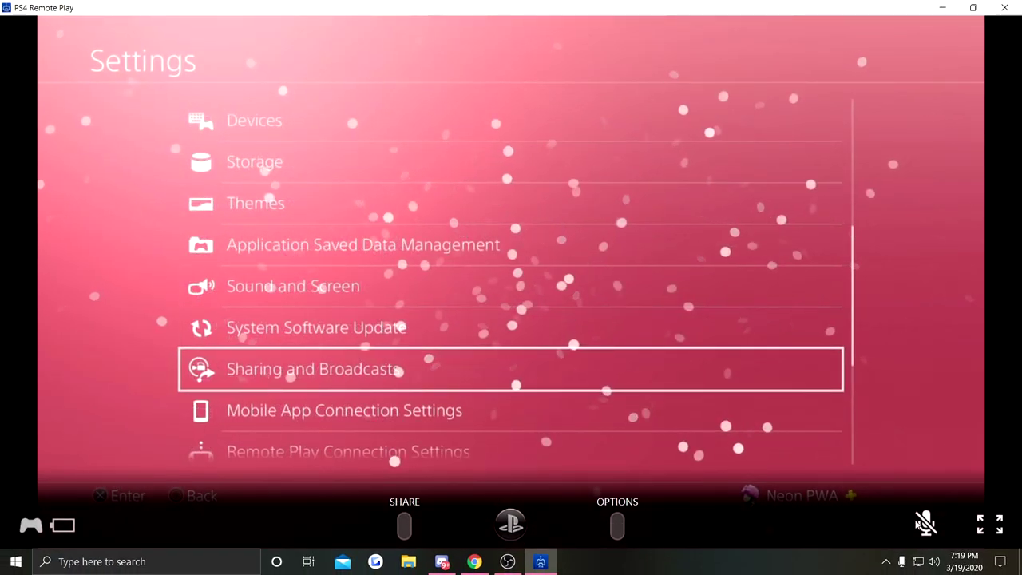
left_click(941, 522)
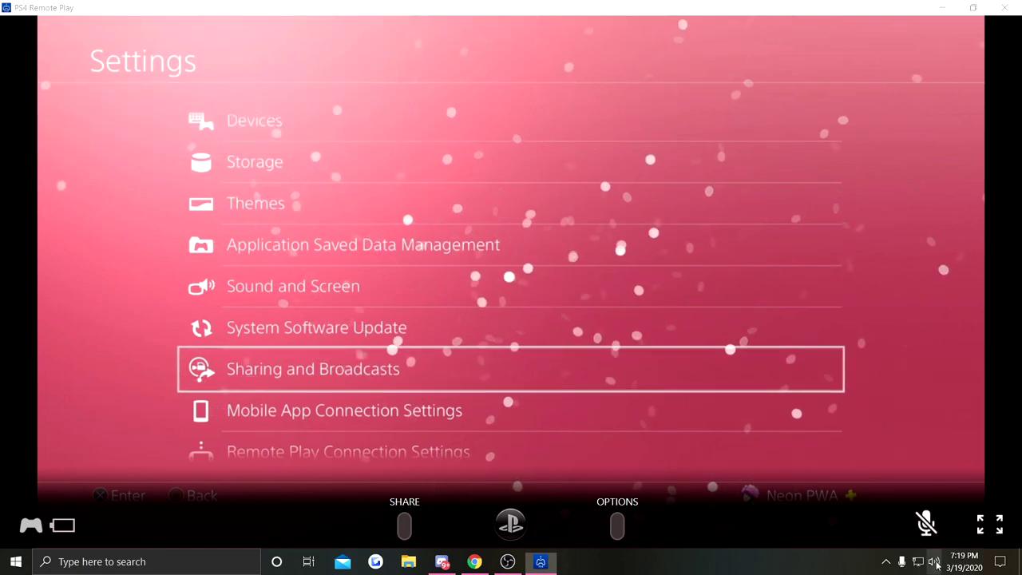
Step: Choose Microphone (RODE NT-USB) as the input device in the Windows sound settings, then return to the Remote Play window
right_click(934, 562)
left_click(900, 483)
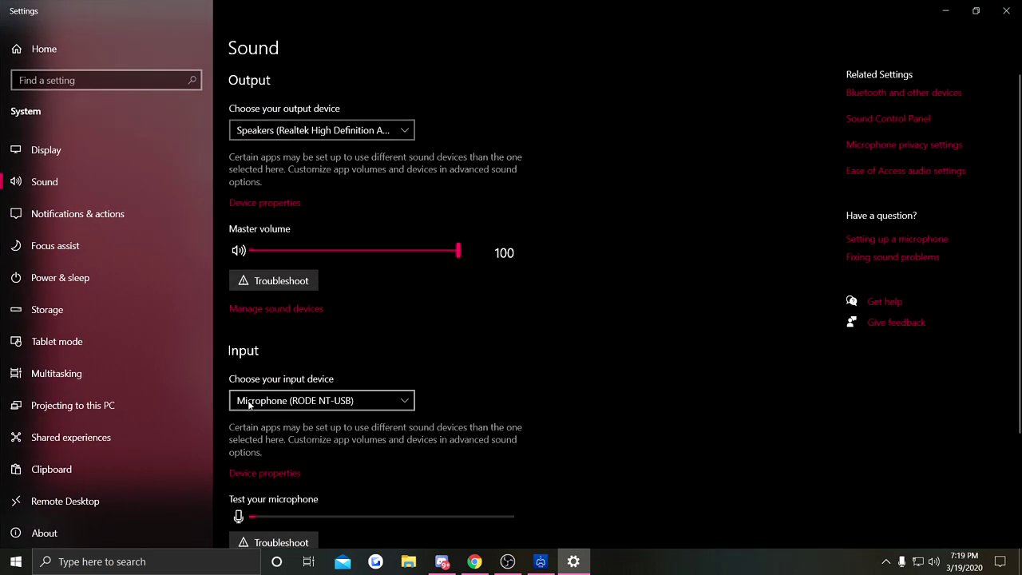
left_click(380, 401)
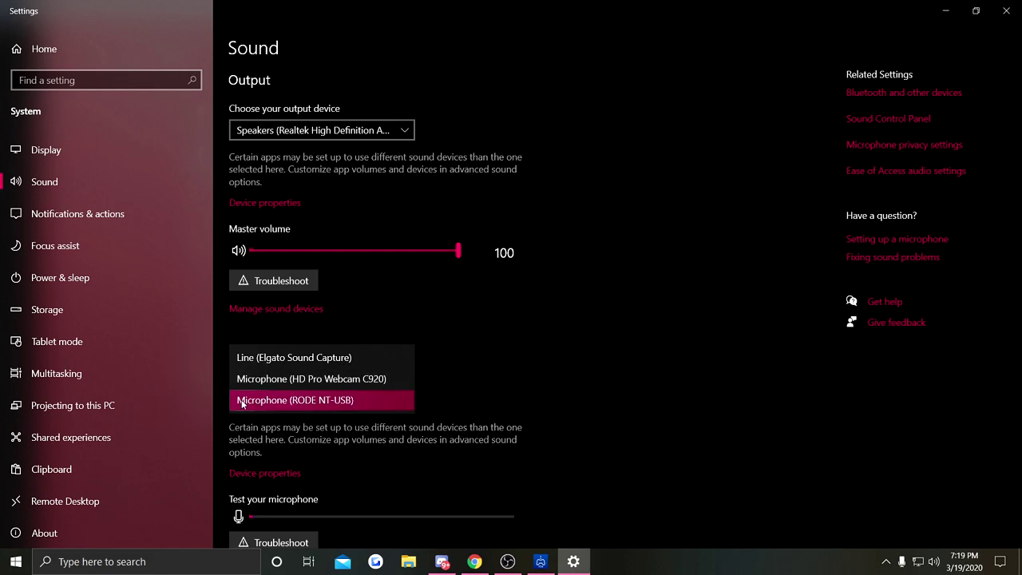
left_click(364, 402)
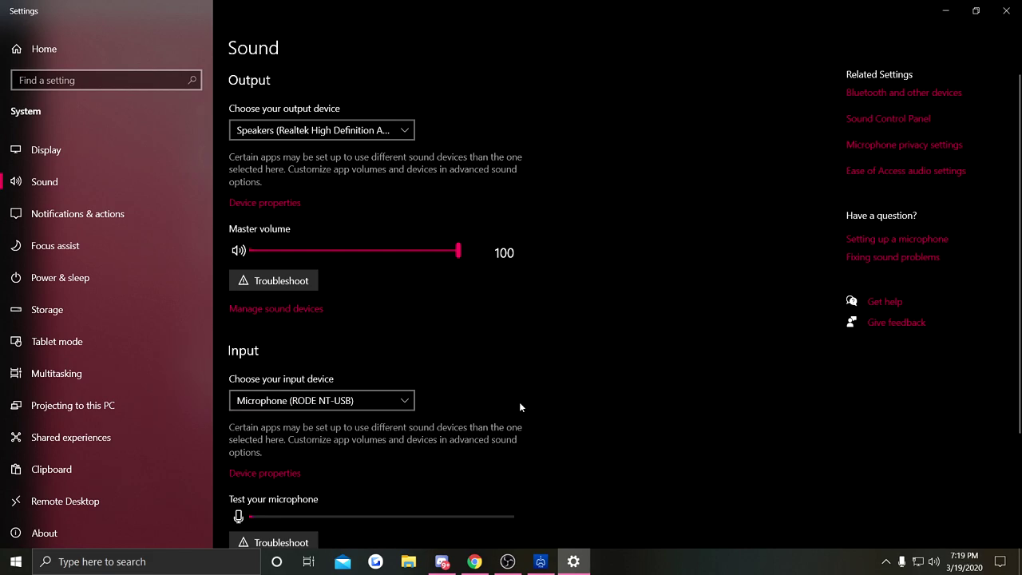
left_click(943, 12)
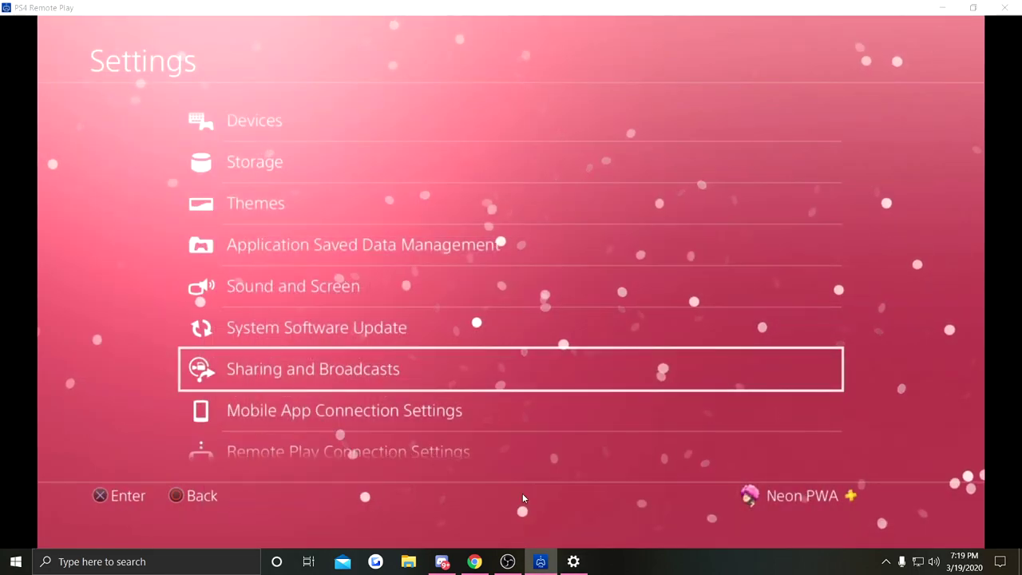